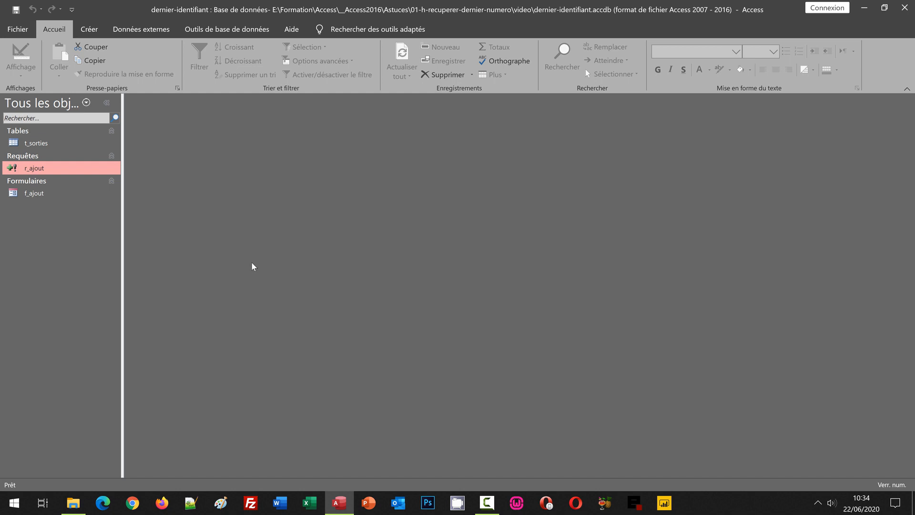
Open the f_ajout form and choose the department 06-Alpes Maritimes, the city Antibes and the activity Hôtel
{"action": "double_click", "coordinate": [39, 197]}
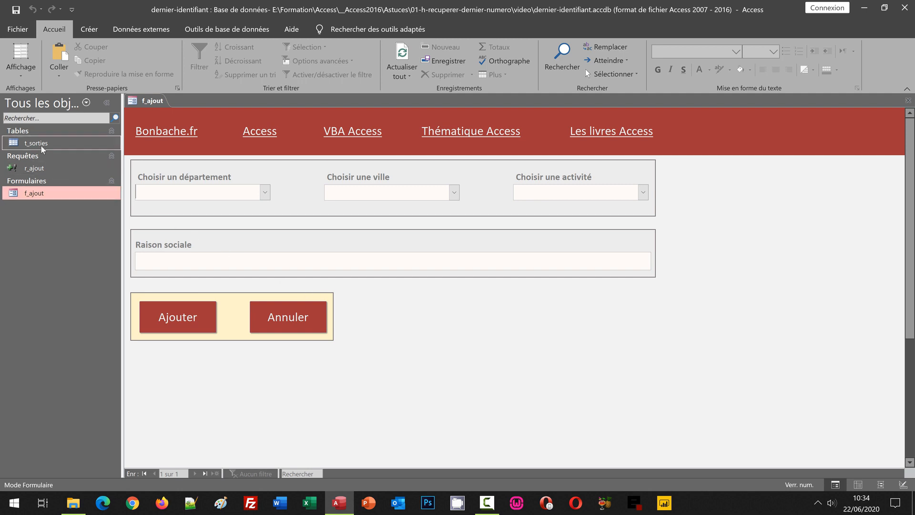
{"action": "left_click", "coordinate": [265, 193]}
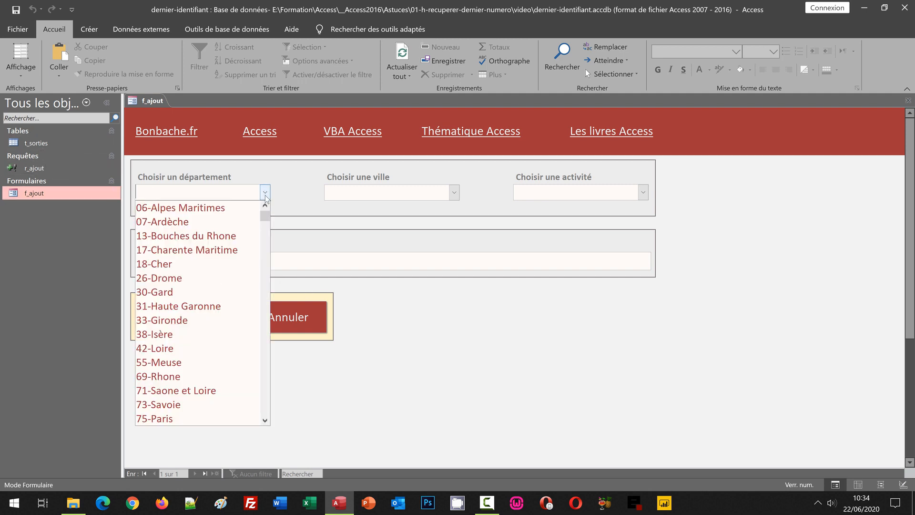
{"action": "left_click", "coordinate": [256, 210]}
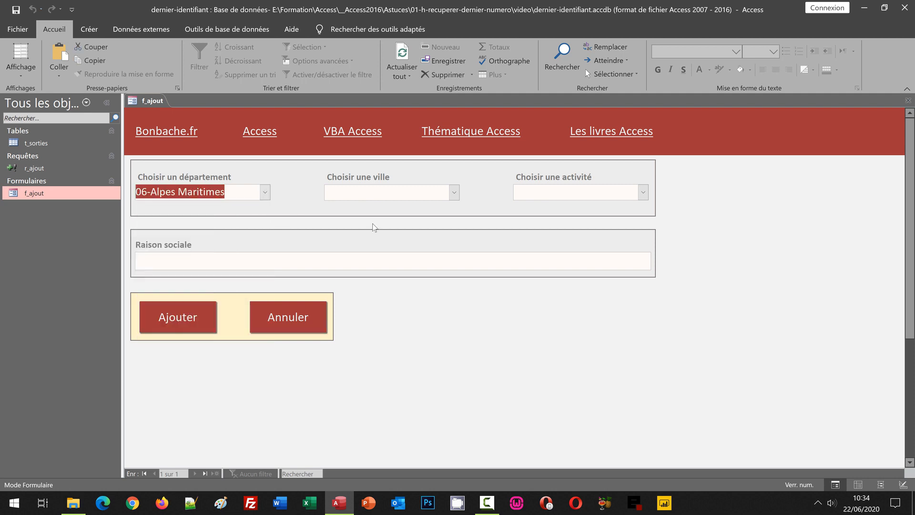
{"action": "left_click", "coordinate": [454, 192]}
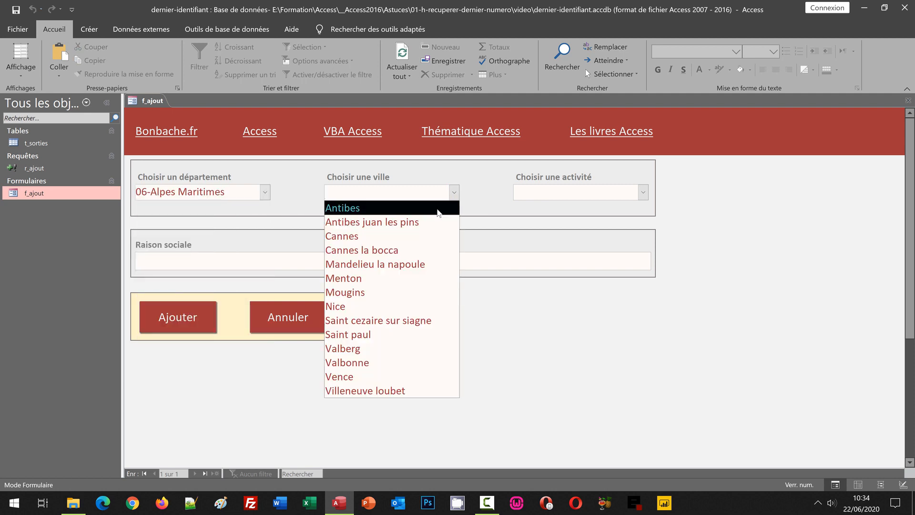
{"action": "left_click", "coordinate": [438, 209]}
{"action": "left_click", "coordinate": [643, 192]}
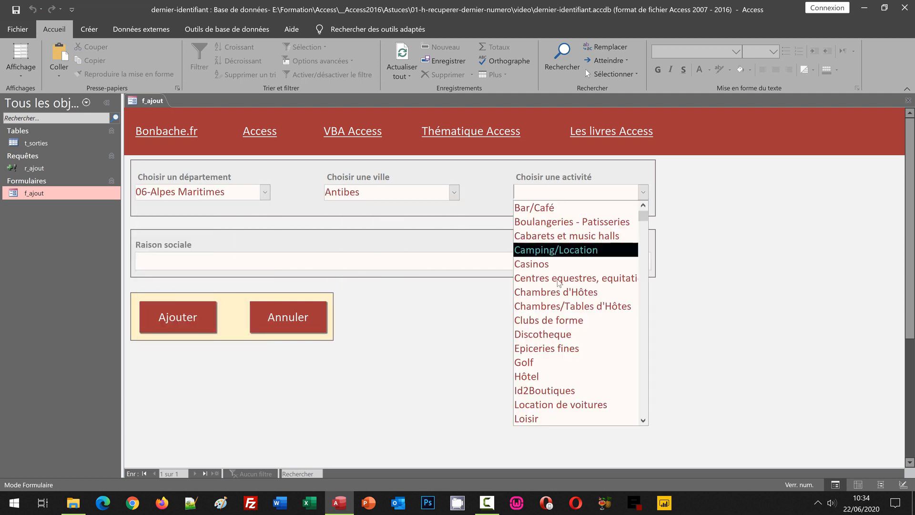
{"action": "left_click", "coordinate": [531, 376]}
Enter "Les deux Lacs" as the Raison sociale, add the record and dismiss the confirmation message
{"action": "left_click", "coordinate": [154, 262]}
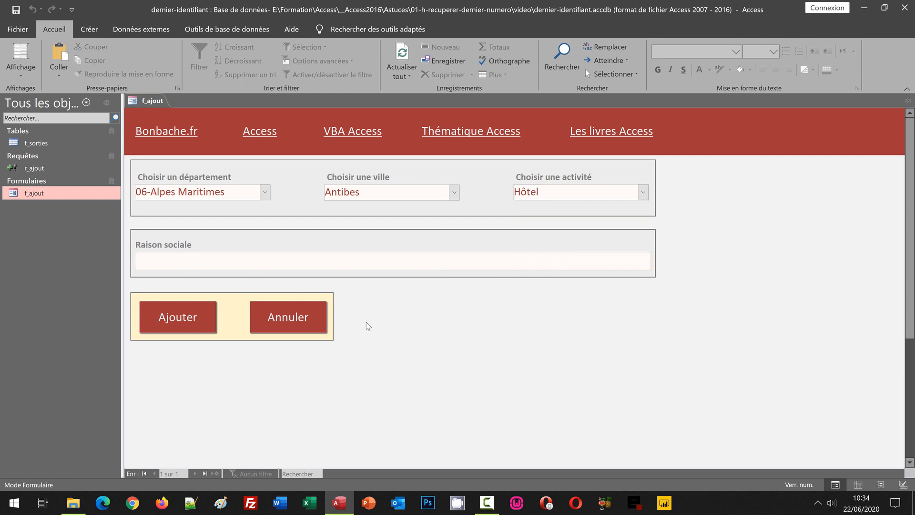
{"action": "type", "text": "Les deux Lacs"}
{"action": "left_click", "coordinate": [199, 326]}
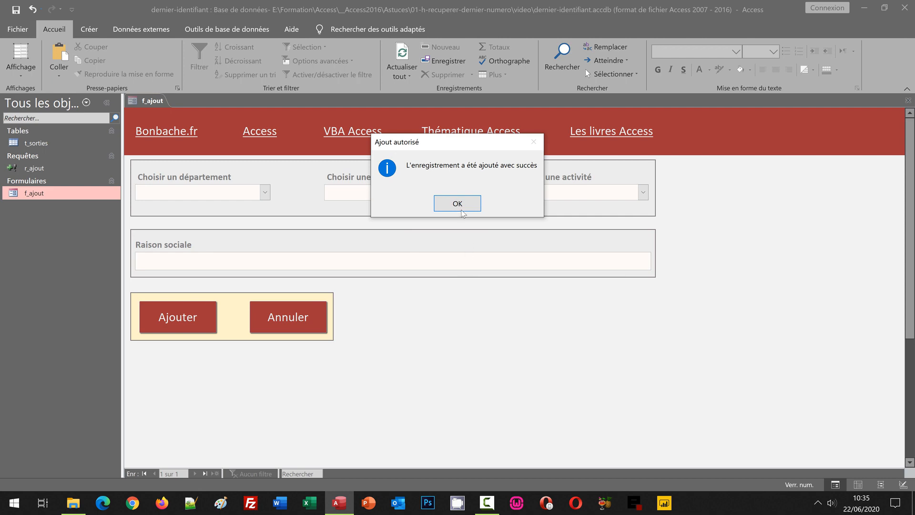
{"action": "left_click", "coordinate": [461, 209]}
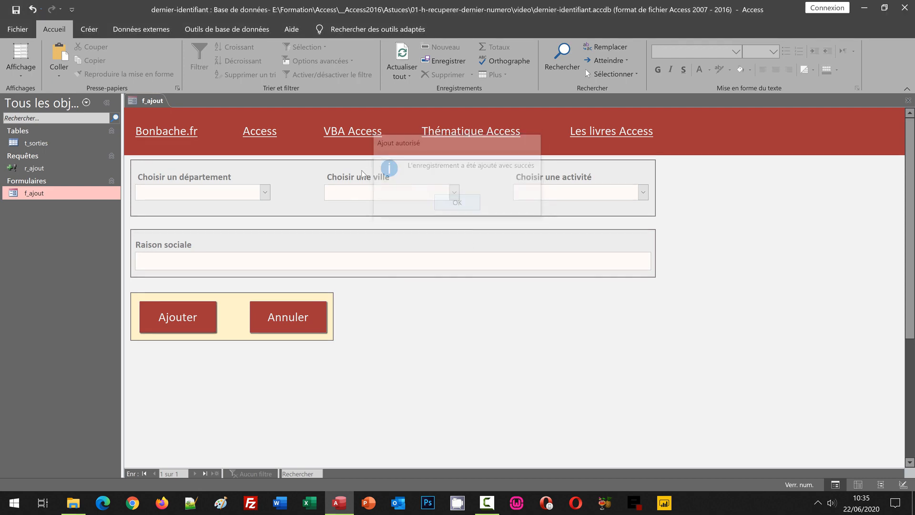
Open the t_sorties table and select its last record, "Les deux Lacs", to check its s_id
{"action": "double_click", "coordinate": [33, 145]}
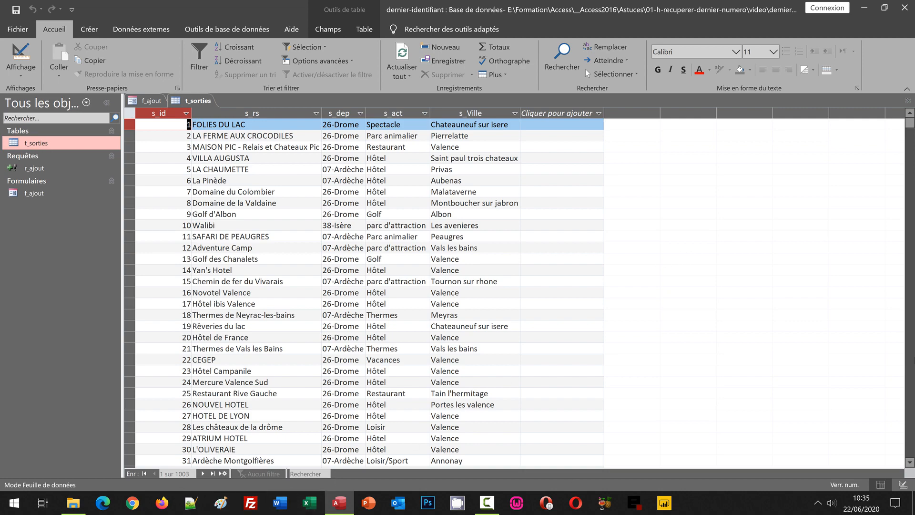
{"action": "left_click_drag", "start_coordinate": [910, 128], "coordinate": [910, 452]}
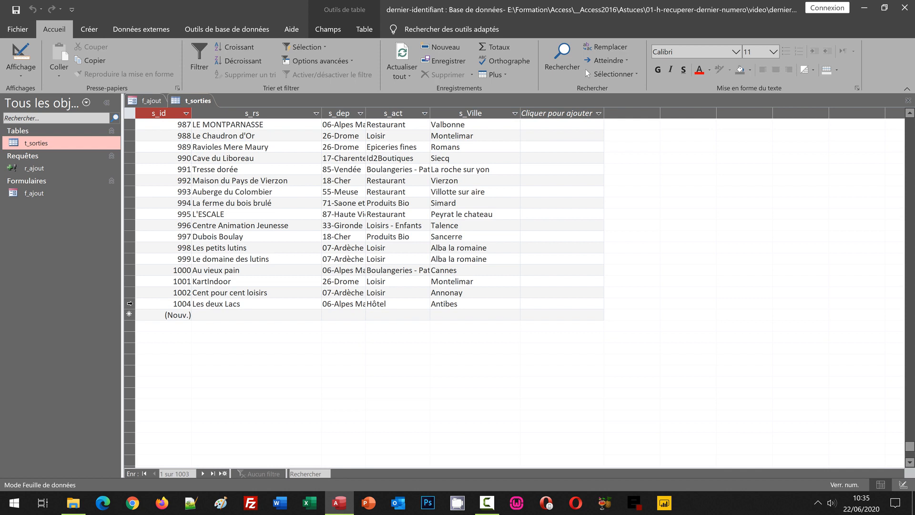
{"action": "left_click", "coordinate": [129, 303]}
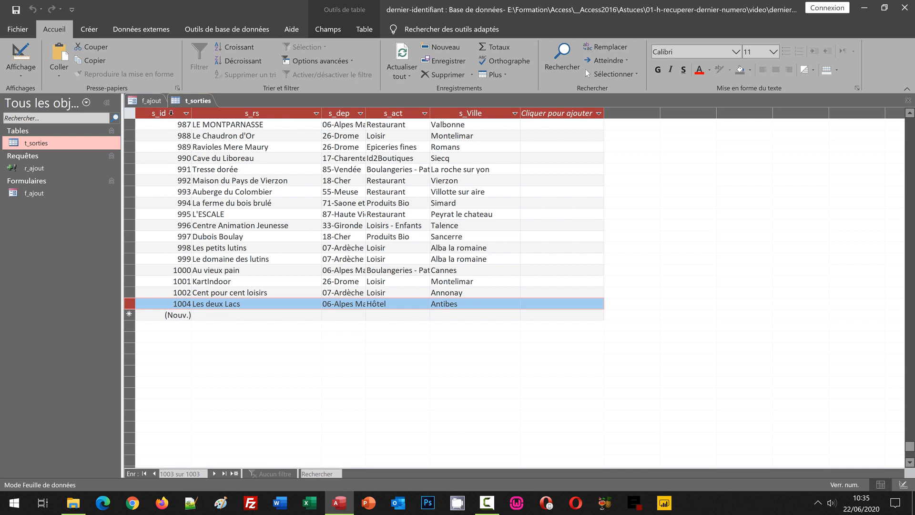
Inspect the r_ajout append query in design view, and close both the query and the t_sorties table
{"action": "right_click", "coordinate": [41, 168]}
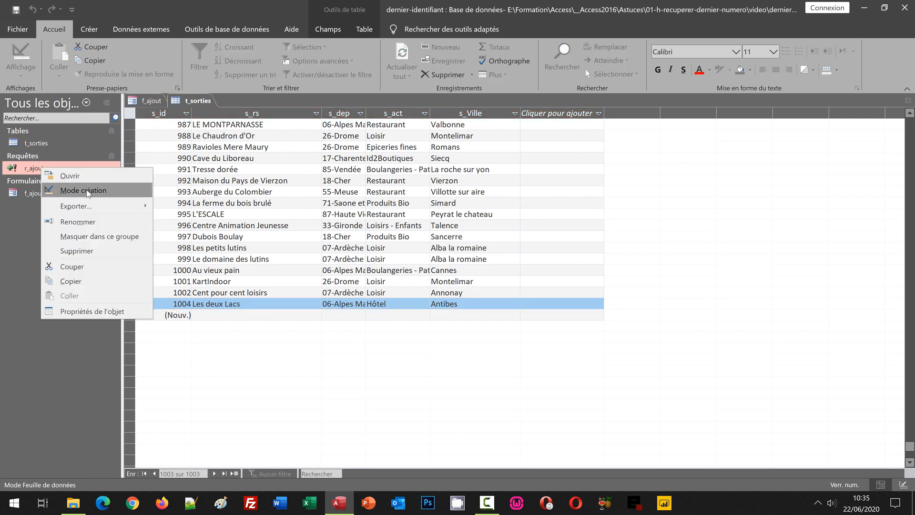
{"action": "left_click", "coordinate": [83, 190]}
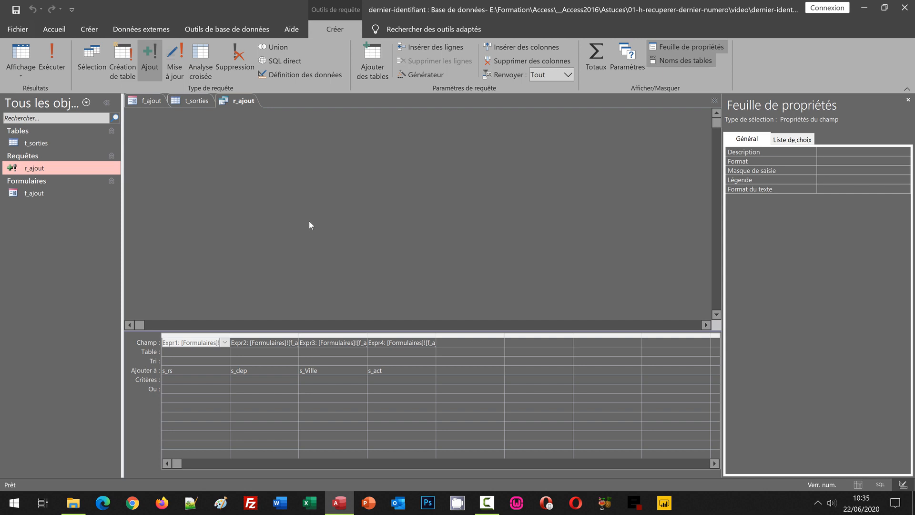
{"action": "left_click", "coordinate": [714, 100]}
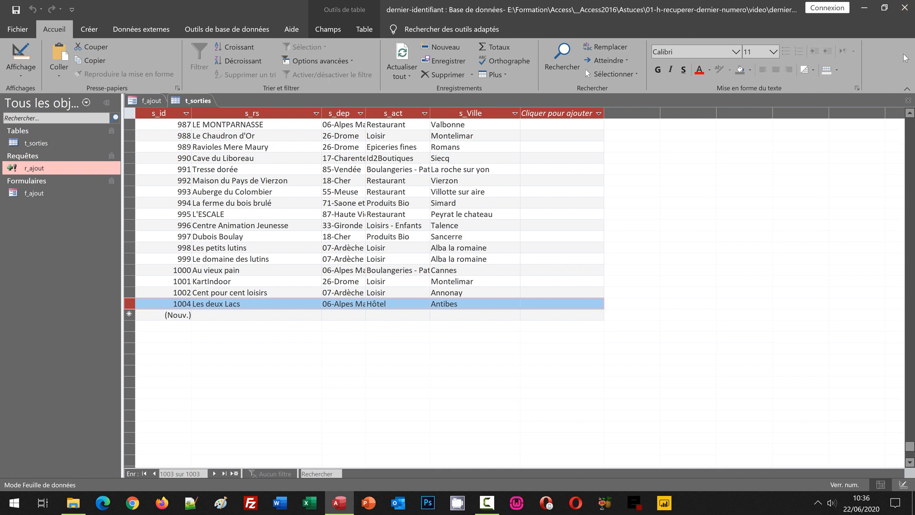
{"action": "left_click", "coordinate": [908, 100]}
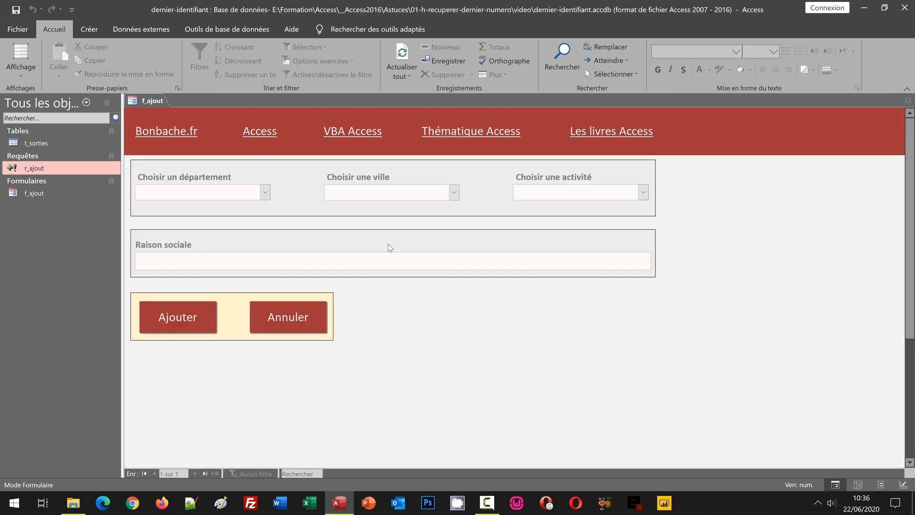
Switch the f_ajout form to design view and draw a text box in the Détail section beside the Annuler button
{"action": "left_click", "coordinate": [21, 79]}
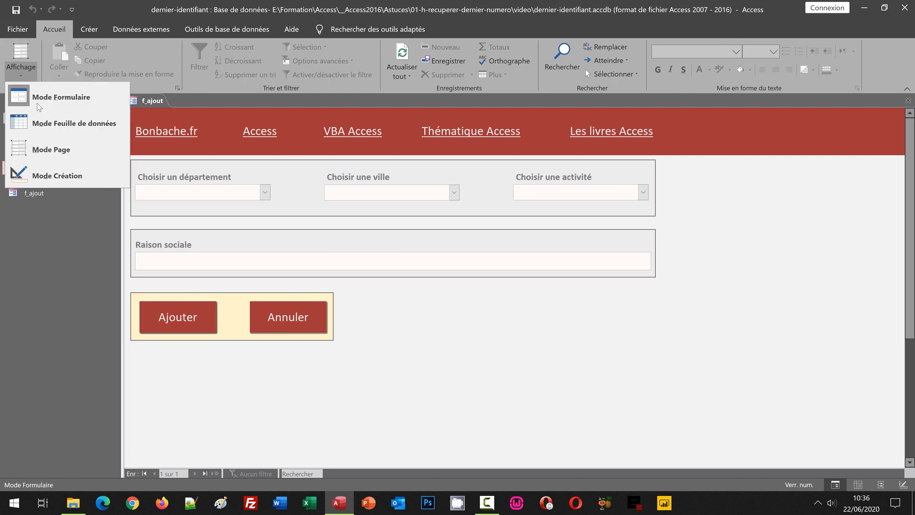
{"action": "left_click", "coordinate": [62, 179]}
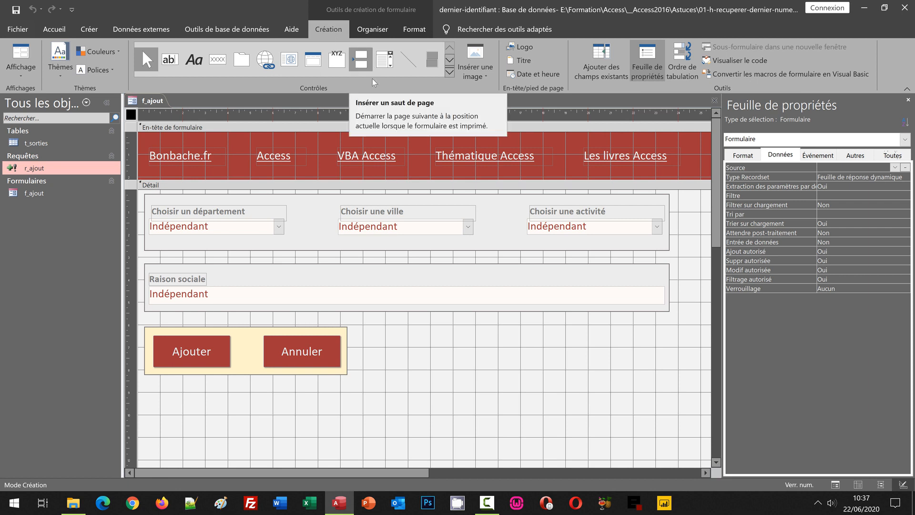
{"action": "left_click", "coordinate": [172, 63]}
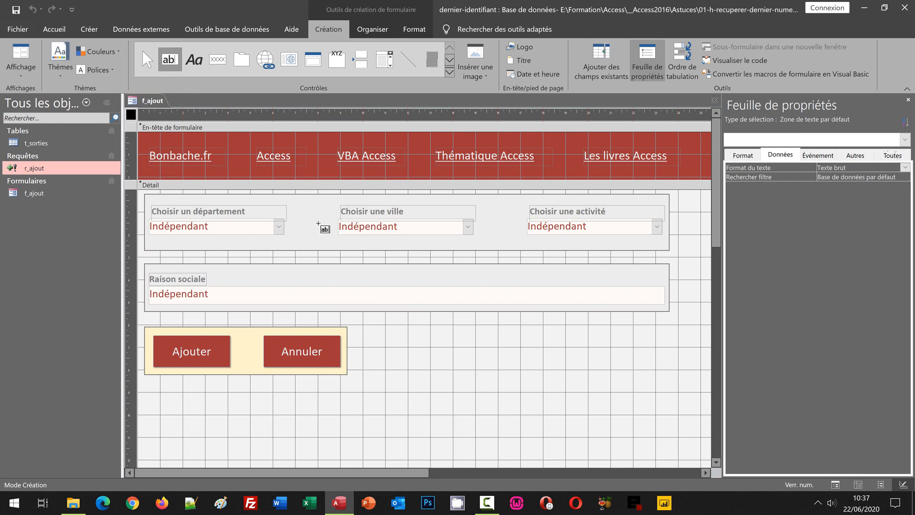
{"action": "mouse_move", "coordinate": [381, 336]}
{"action": "left_mouse_down"}
{"action": "mouse_move", "coordinate": [446, 349]}
{"action": "mouse_move", "coordinate": [480, 338]}
{"action": "left_mouse_up"}
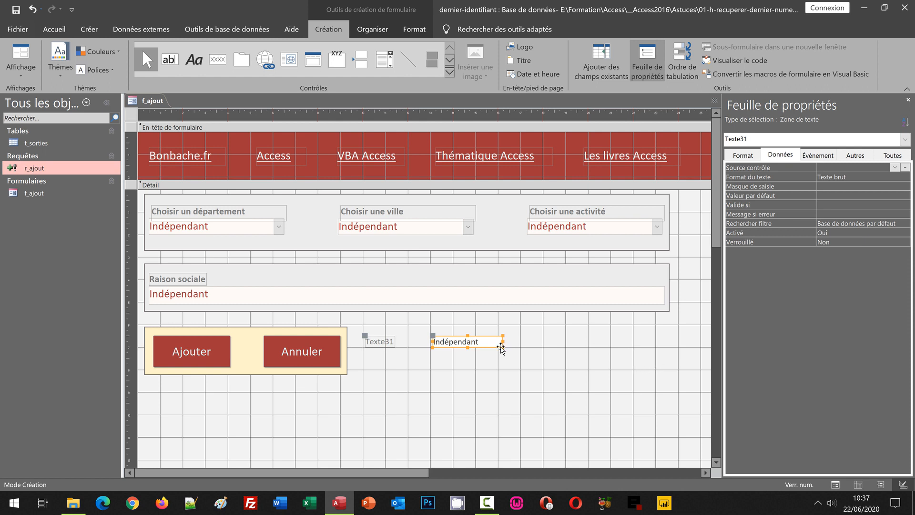
Name the new text box Dernier
{"action": "left_click", "coordinate": [855, 156]}
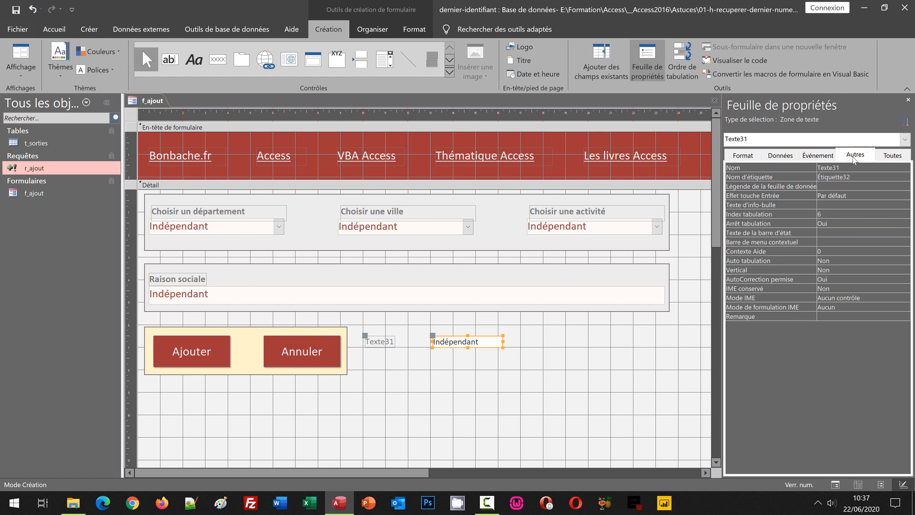
{"action": "double_click", "coordinate": [833, 167]}
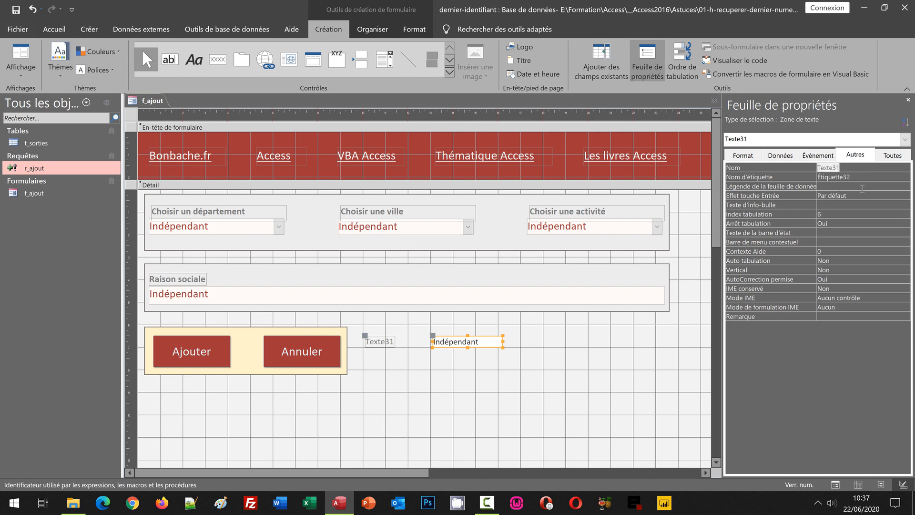
{"action": "type", "text": "Dernier"}
{"action": "key", "text": "Return"}
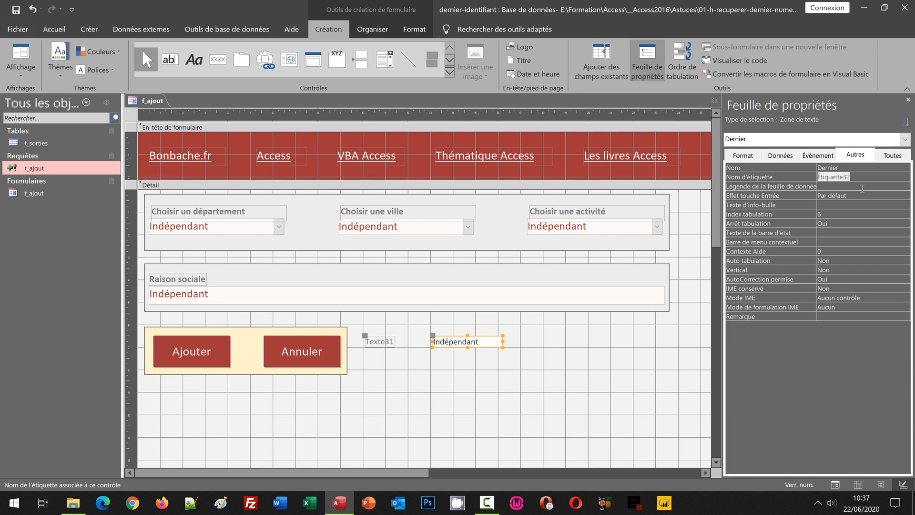
Set the control source of the Dernier text box to =MaxDom("[s_id]";"t_sorties"), widening the property sheet to fit the expression
{"action": "left_click", "coordinate": [780, 156]}
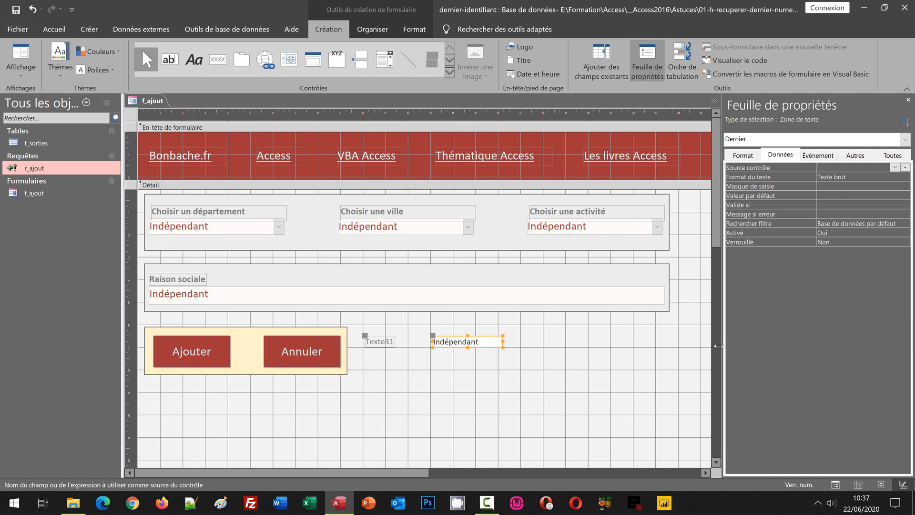
{"action": "left_click_drag", "start_coordinate": [719, 345], "coordinate": [631, 346]}
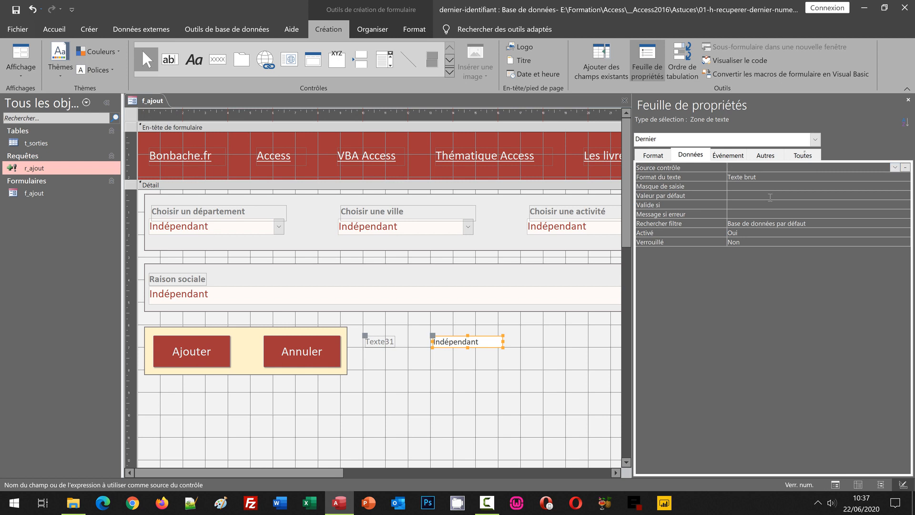
{"action": "type", "text": "MaxDom"}
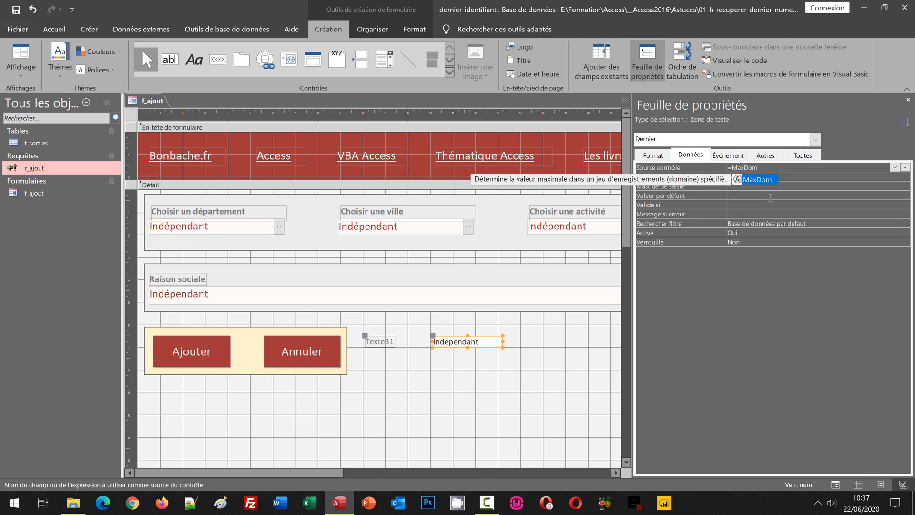
{"action": "type", "text": "(\"["}
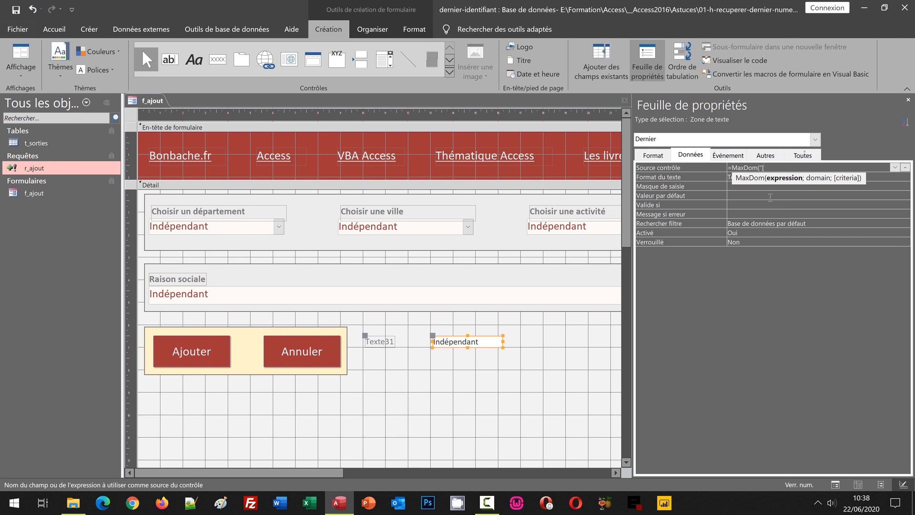
{"action": "type", "text": "s_id]\";\"t"}
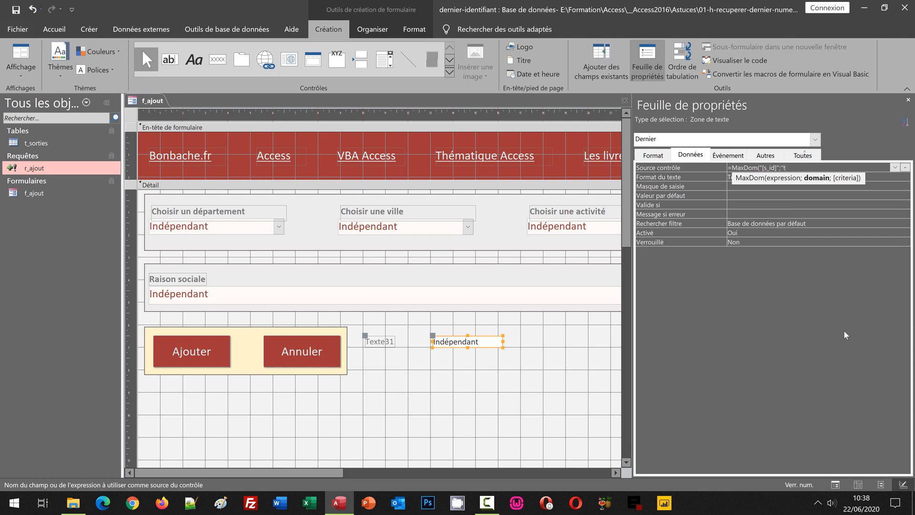
{"action": "type", "text": "sorties\";"}
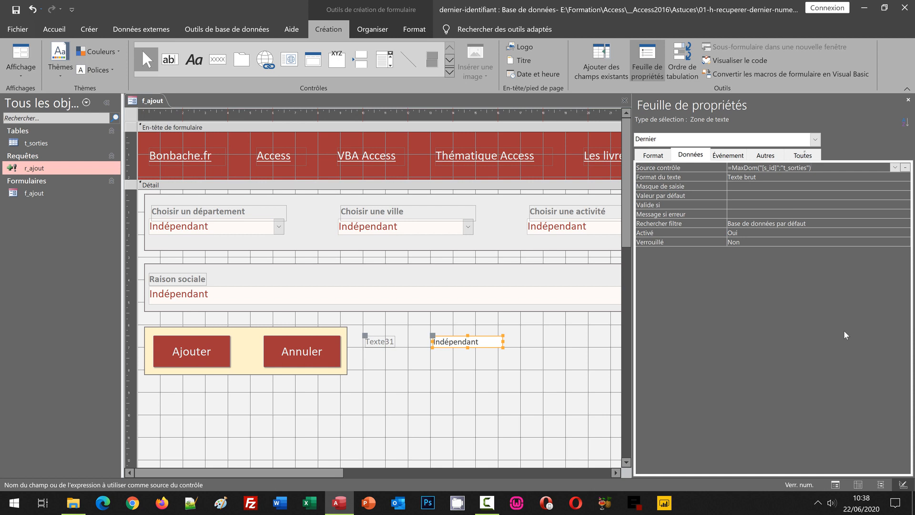
{"action": "key", "text": "Return"}
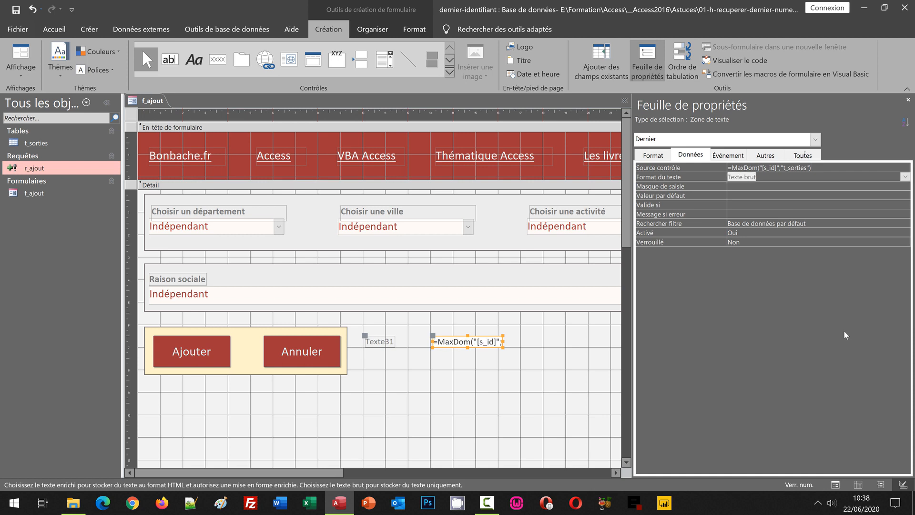
{"action": "left_click", "coordinate": [525, 384]}
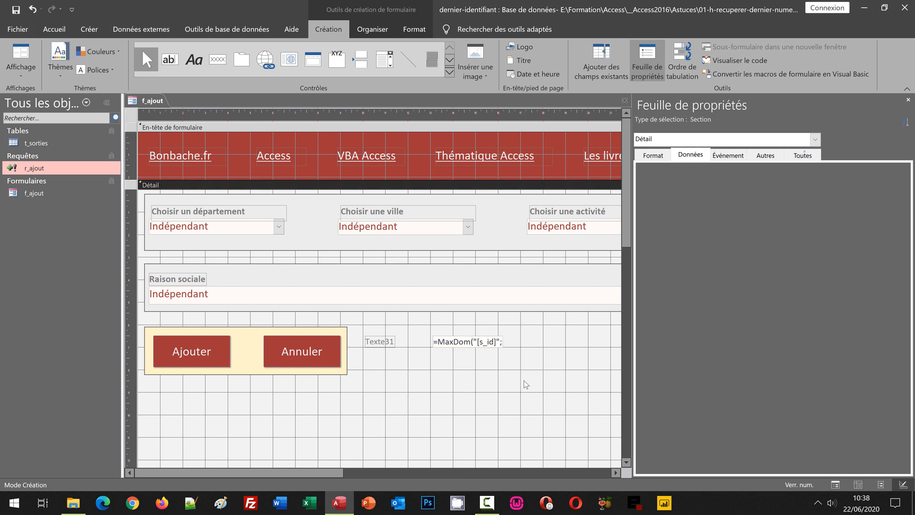
Open the embedded Au clic macro of the Ajouter button and go to its ZoneMessage action
{"action": "left_click", "coordinate": [473, 339]}
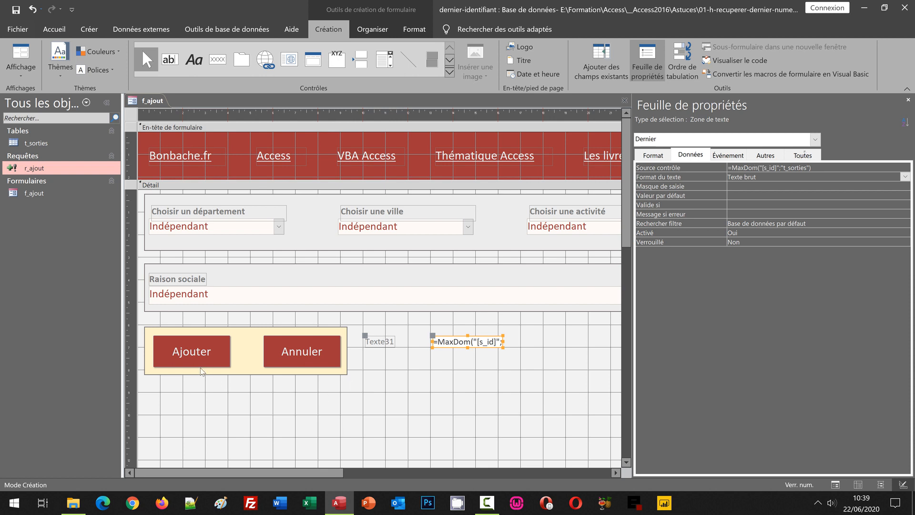
{"action": "left_click", "coordinate": [196, 352]}
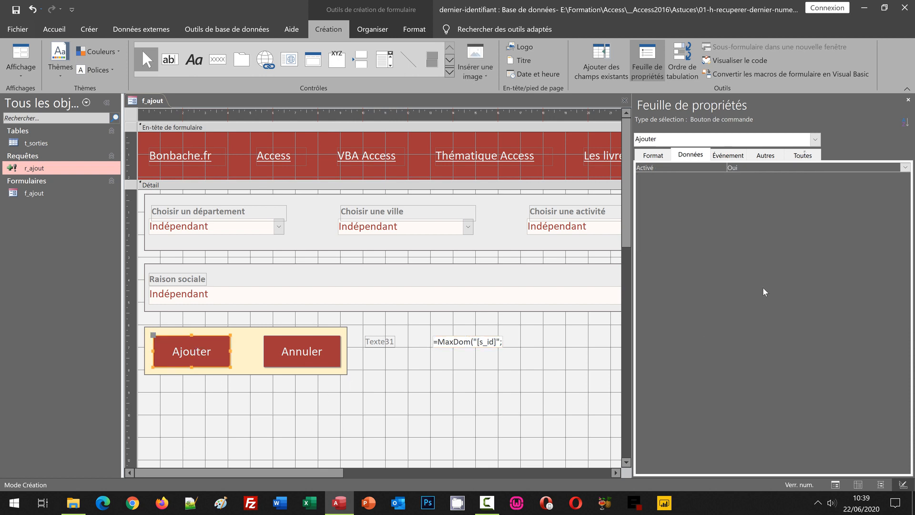
{"action": "left_click", "coordinate": [730, 155]}
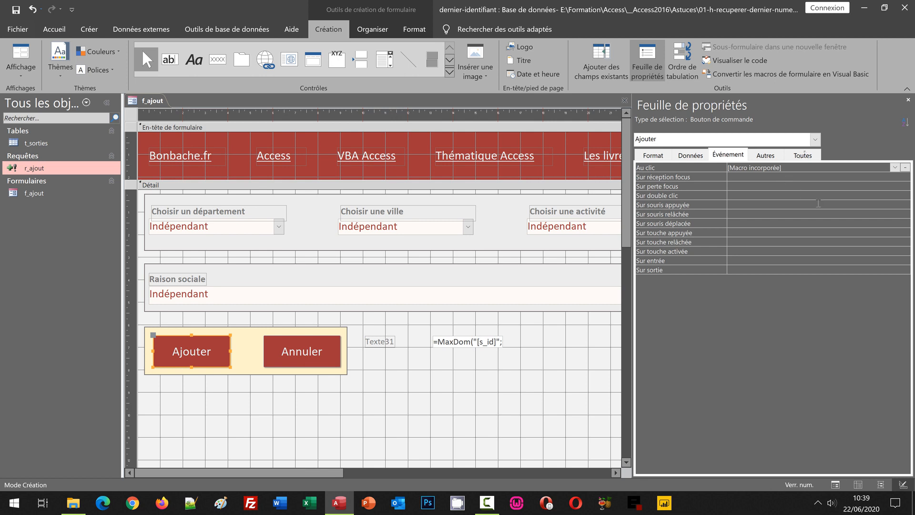
{"action": "left_click", "coordinate": [905, 167]}
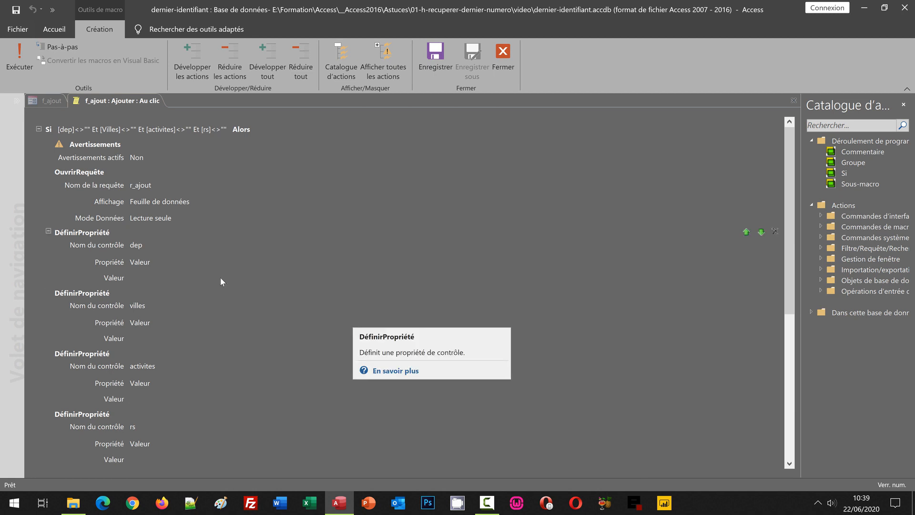
{"action": "scroll", "coordinate": [215, 307], "scroll_direction": "down", "scroll_amount": 3}
{"action": "scroll", "coordinate": [216, 312], "scroll_direction": "down", "scroll_amount": 2}
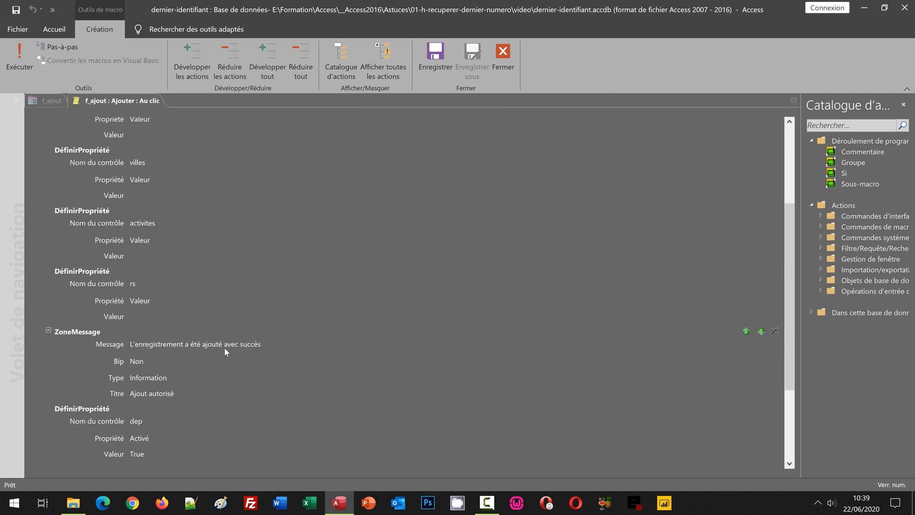
Add an AfficherTousEnreg action after the DéfinirPropriété action that enables the dep control, before the Sinon branch
{"action": "scroll", "coordinate": [224, 347], "scroll_direction": "down", "scroll_amount": 2}
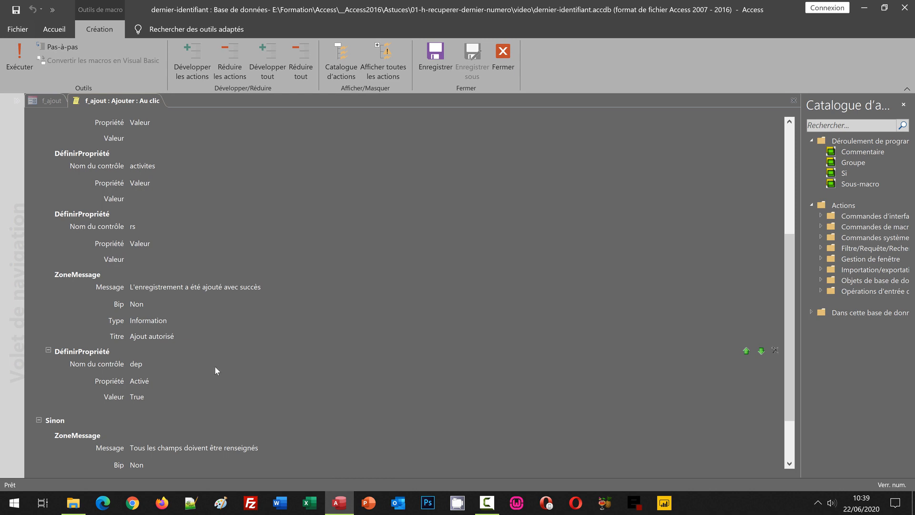
{"action": "left_click", "coordinate": [77, 352]}
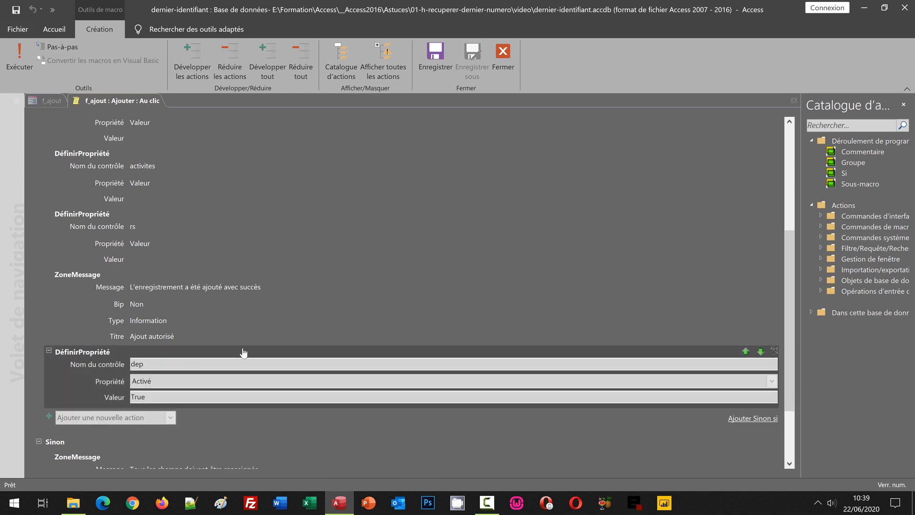
{"action": "scroll", "coordinate": [256, 425], "scroll_direction": "down", "scroll_amount": 1}
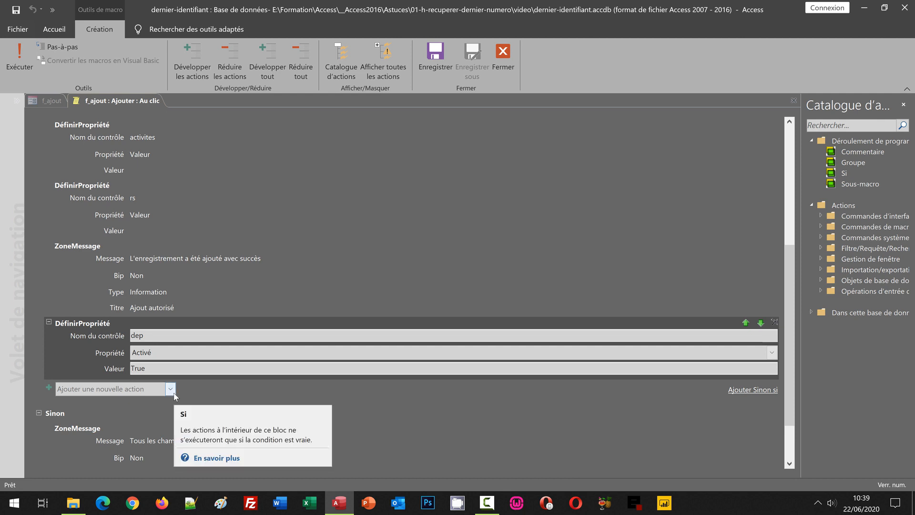
{"action": "left_click", "coordinate": [172, 390]}
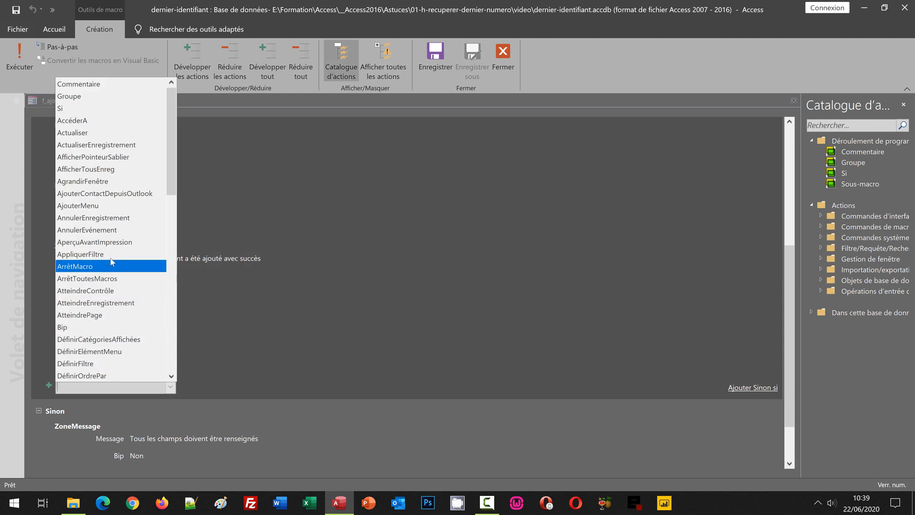
{"action": "left_click", "coordinate": [94, 171]}
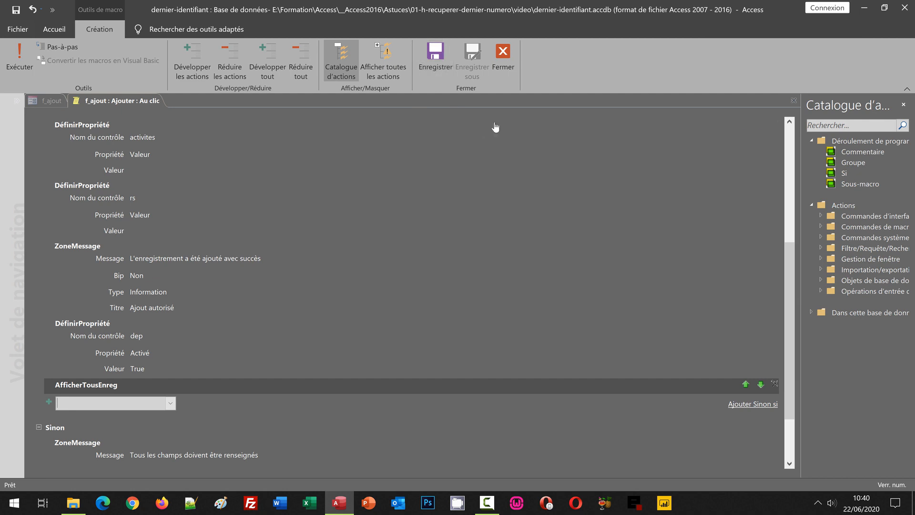
Close the macro editor and run the f_ajout form in form view
{"action": "left_click", "coordinate": [504, 73]}
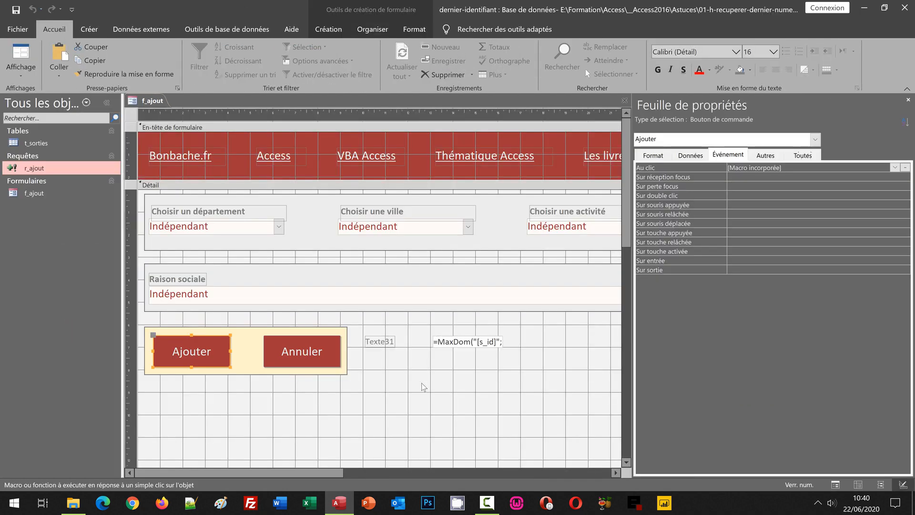
{"action": "left_click", "coordinate": [415, 407]}
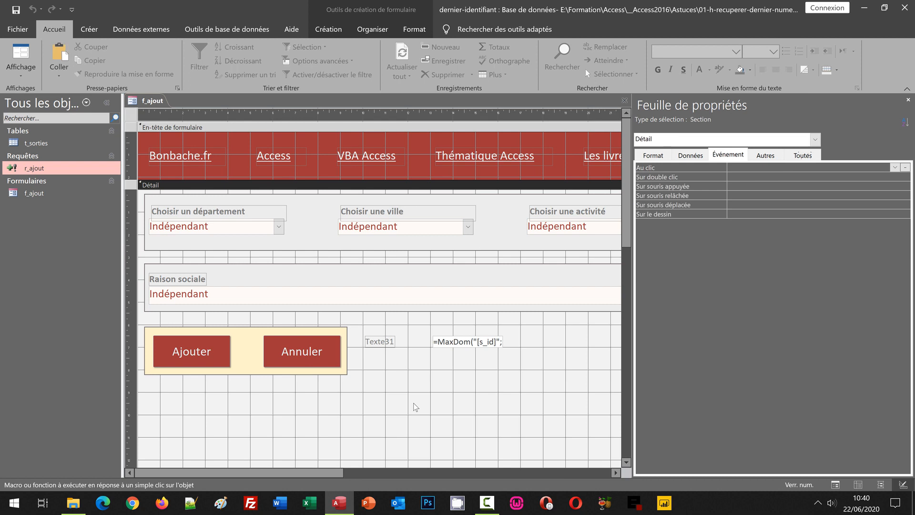
{"action": "key", "text": "F5"}
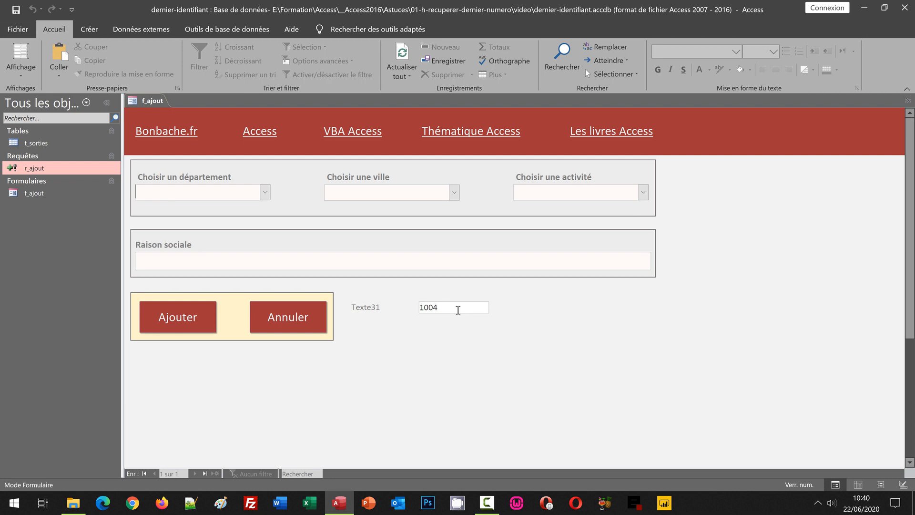
Choose the department 07-Ardèche, the town Alba la romaine and the activity Hôtel in the form
{"action": "left_click", "coordinate": [265, 193]}
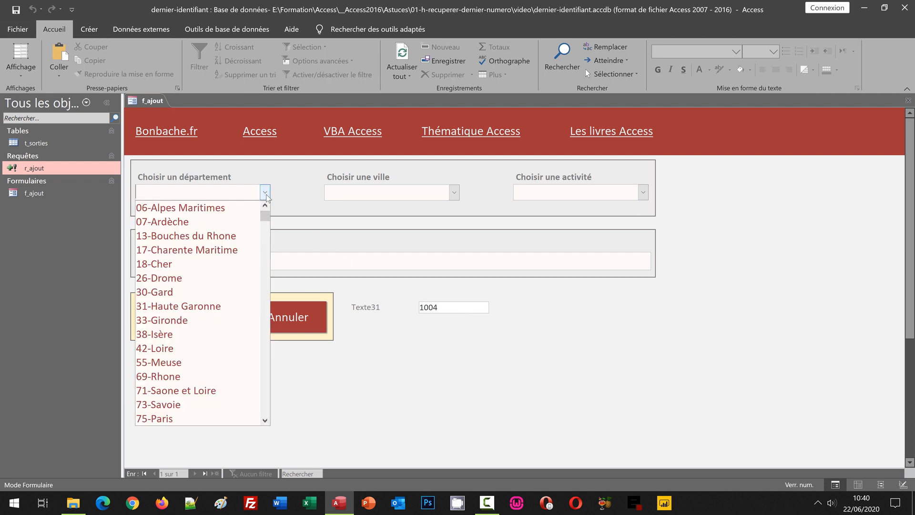
{"action": "left_click", "coordinate": [162, 222]}
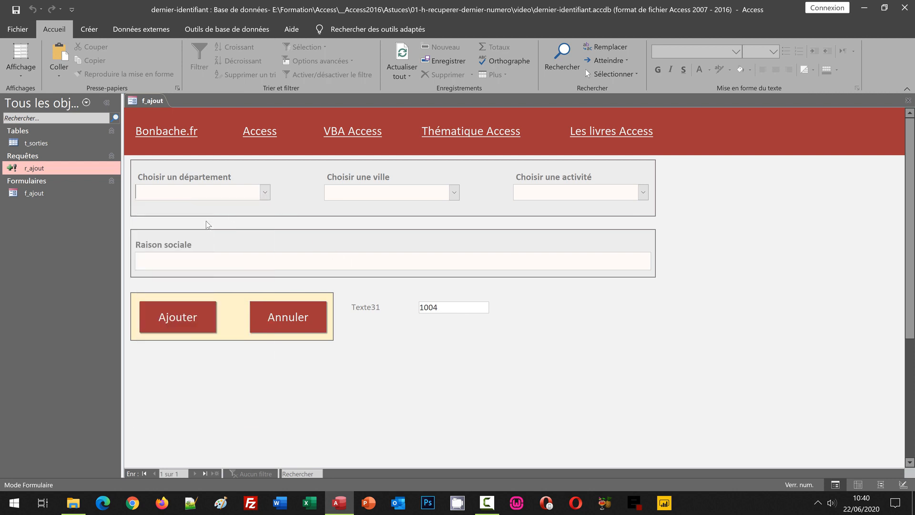
{"action": "left_click", "coordinate": [454, 193]}
{"action": "left_click", "coordinate": [365, 235]}
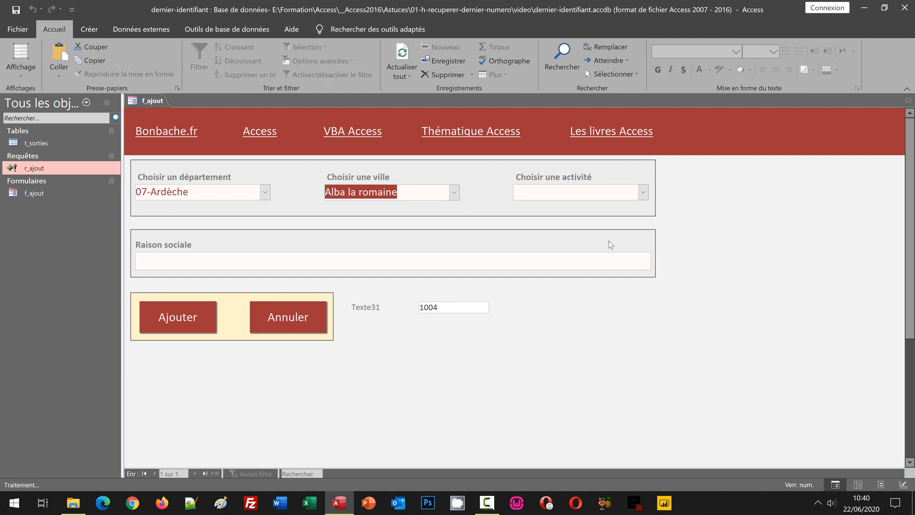
{"action": "left_click", "coordinate": [643, 193]}
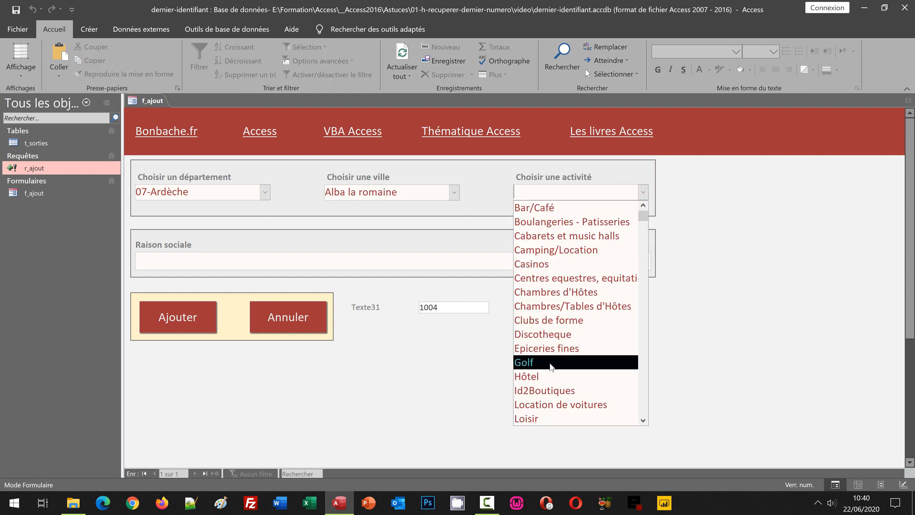
{"action": "left_click", "coordinate": [548, 376]}
Enter Tester as the Raison sociale, add the record and dismiss the message
{"action": "left_click", "coordinate": [201, 259]}
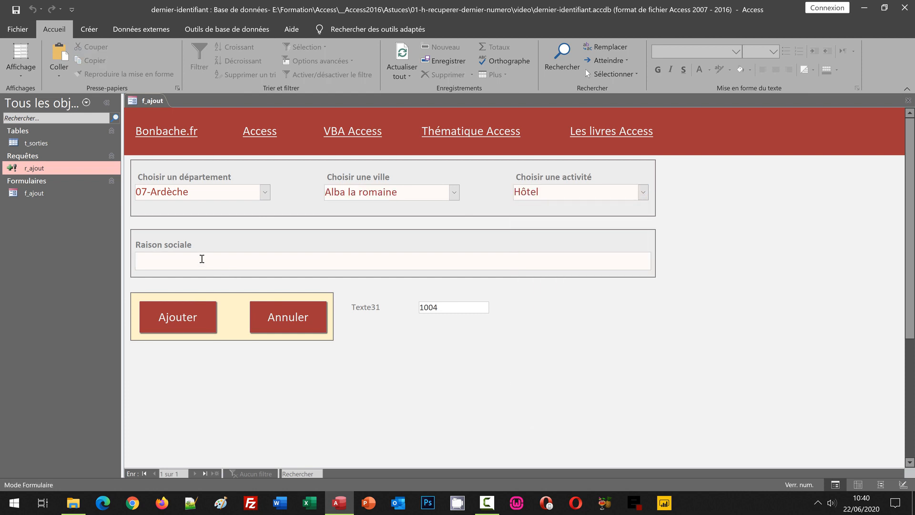
{"action": "type", "text": "Tester"}
{"action": "left_click", "coordinate": [175, 323]}
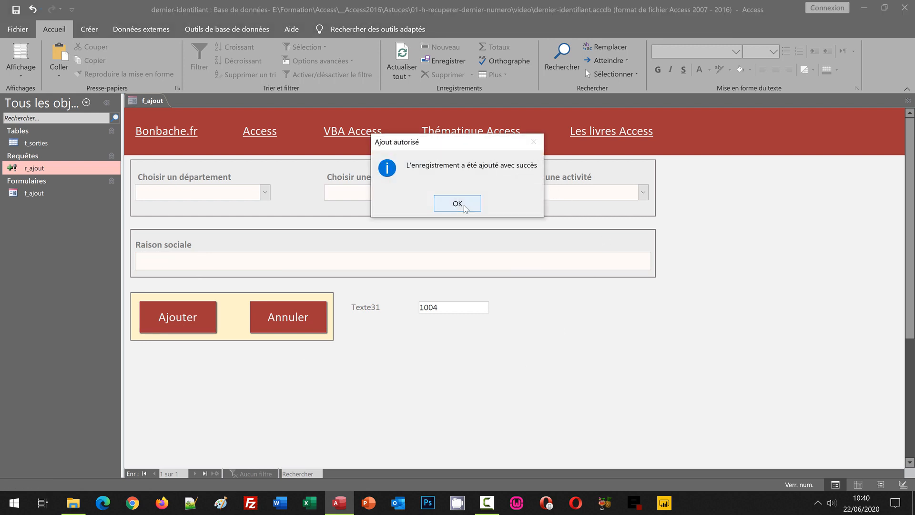
{"action": "left_click", "coordinate": [464, 206]}
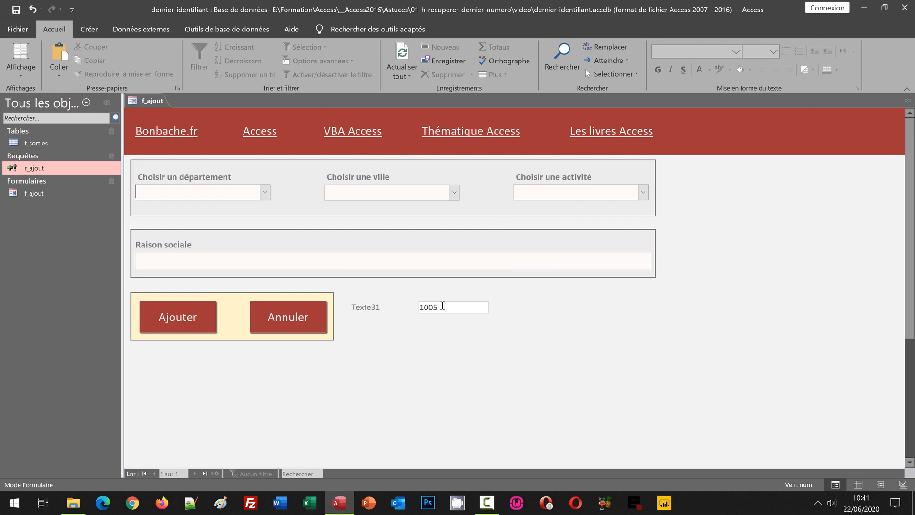
Open the t_sorties table and check the s_id of the last record
{"action": "double_click", "coordinate": [30, 143]}
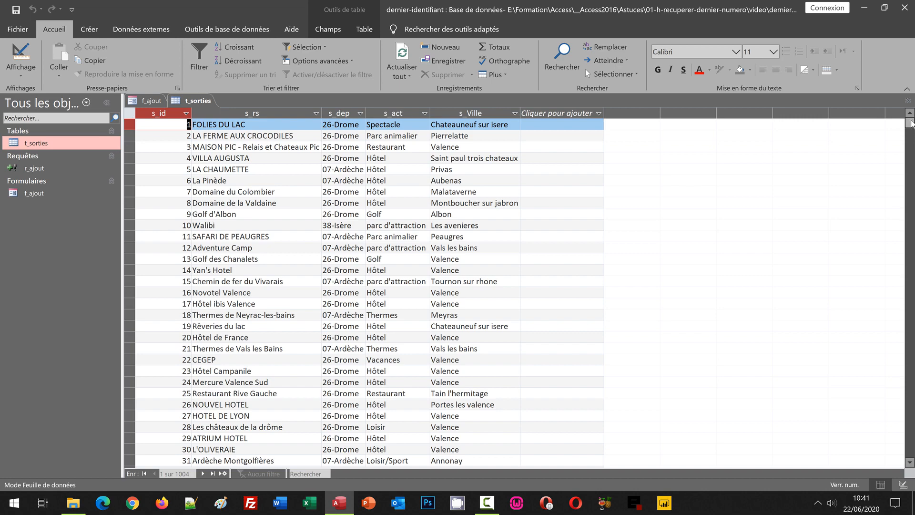
{"action": "left_click_drag", "start_coordinate": [910, 123], "coordinate": [911, 453]}
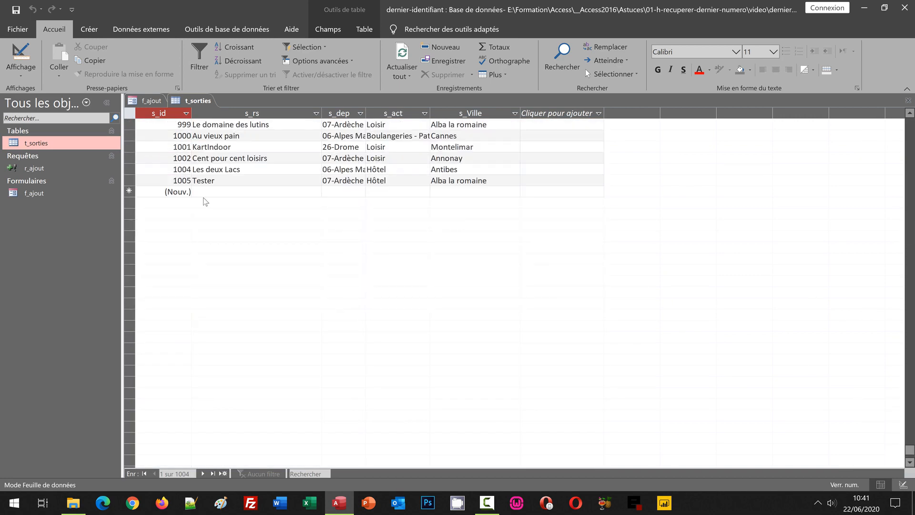